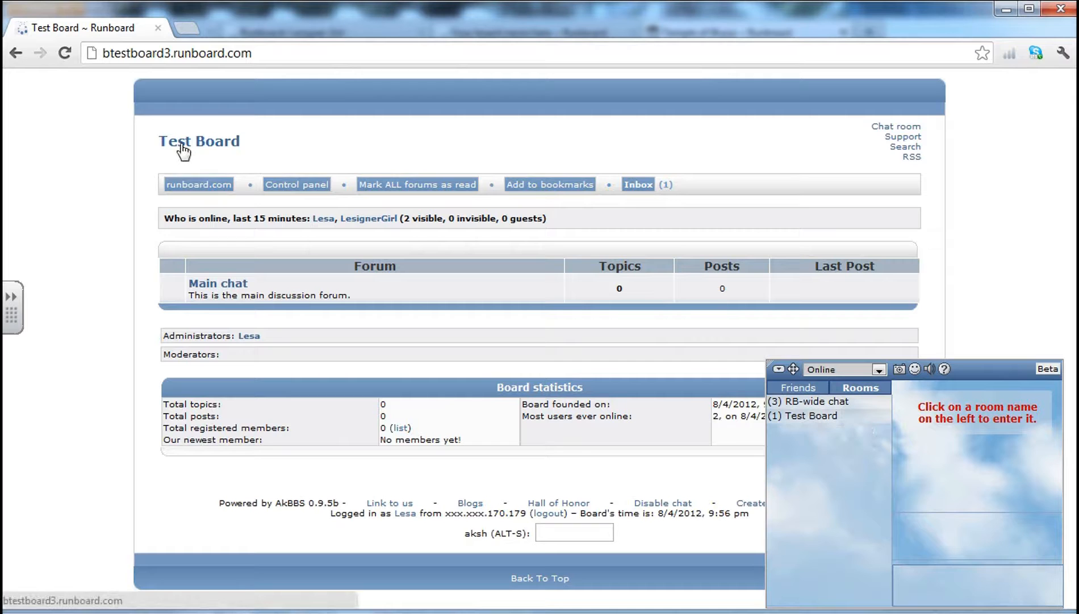
- Enter and leave the Test Board chat room, and minimize the chat window
click(827, 418)
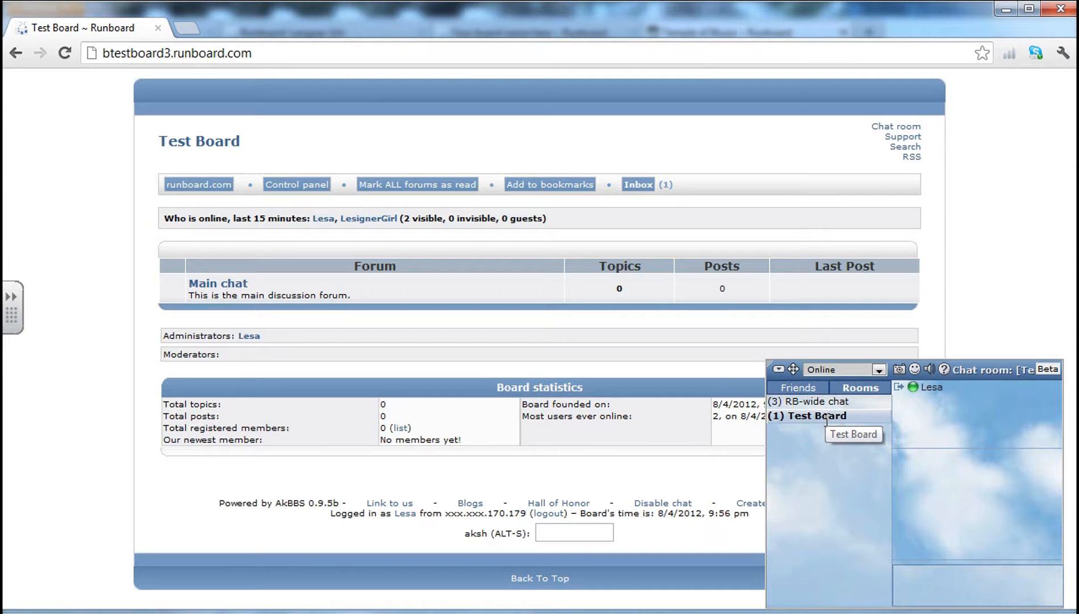
click(898, 385)
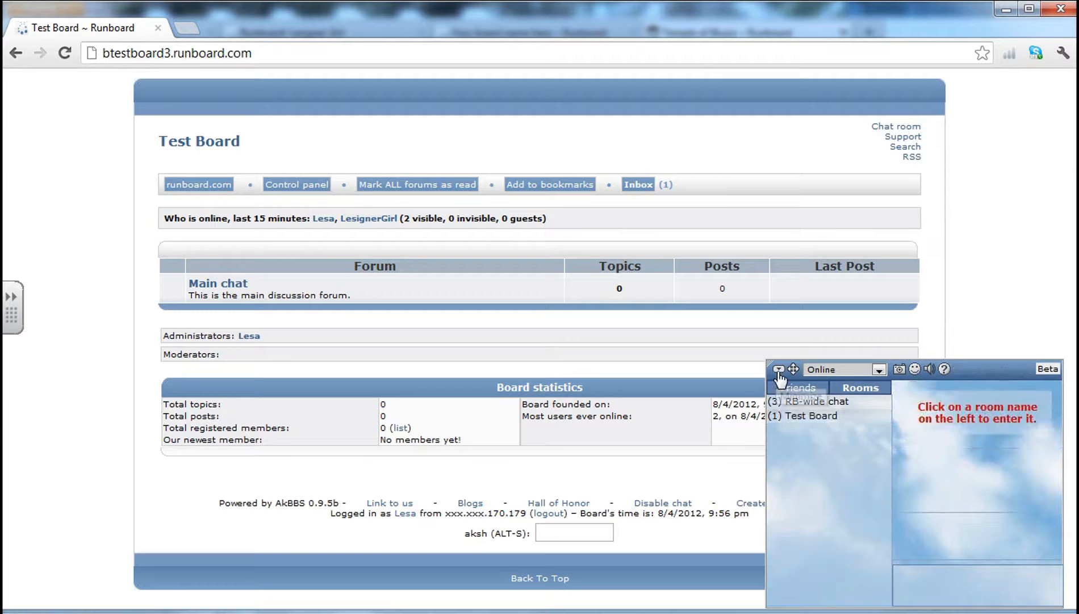
click(778, 370)
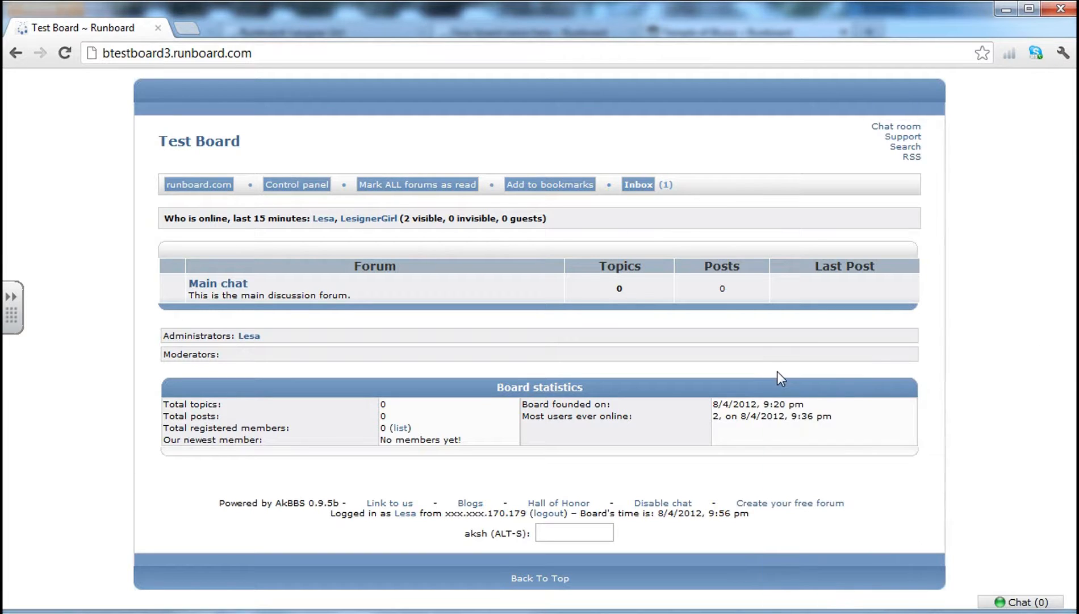
- Enter the board's own chat room directly from the Test Board page, and minimize the chat window
click(884, 129)
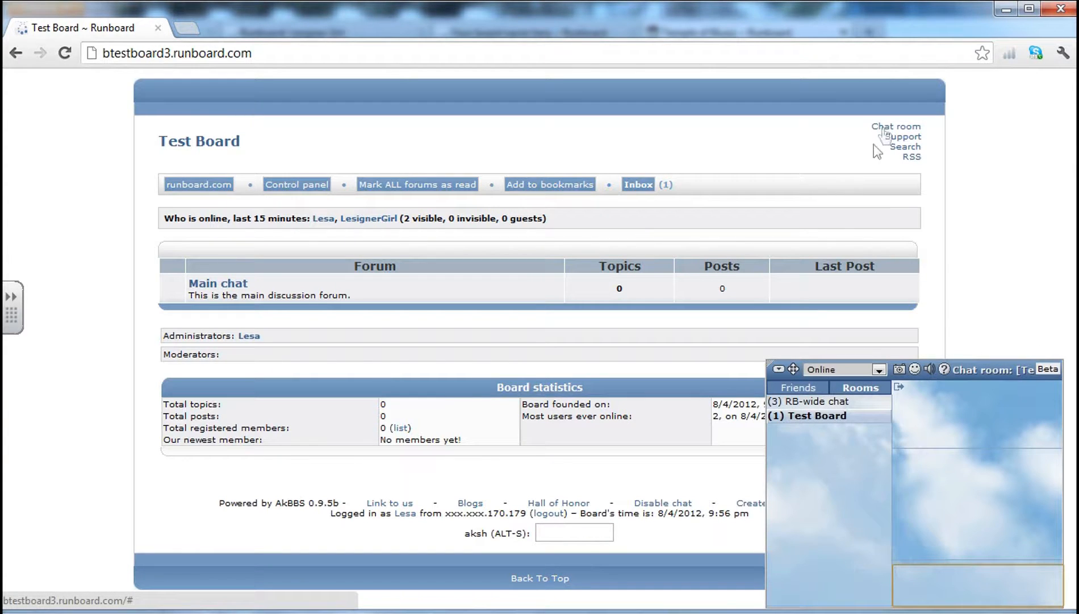
click(779, 370)
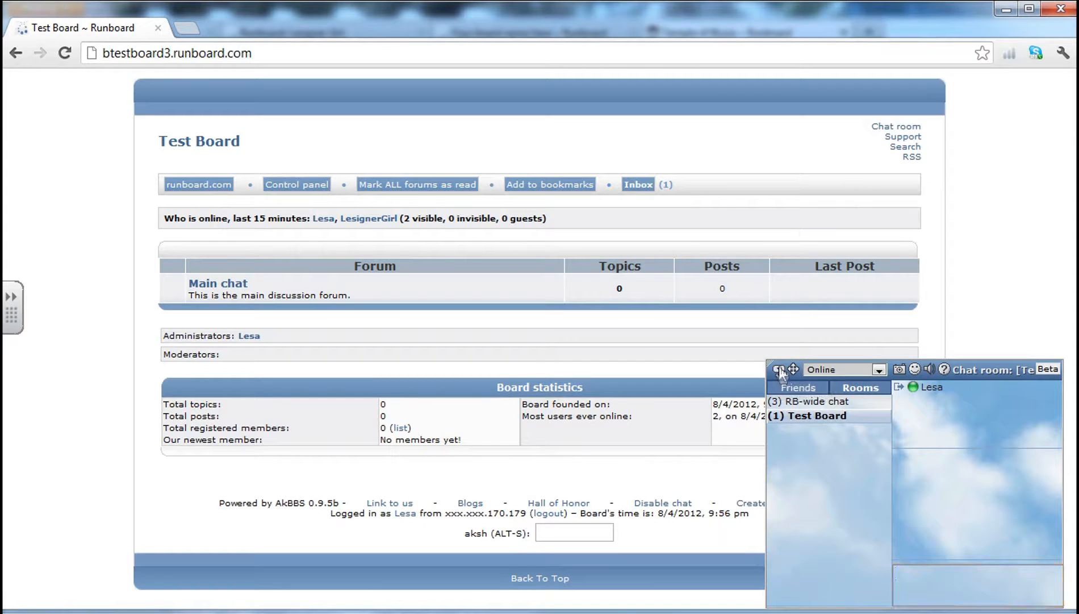
- Check which chat rooms are offered from the Control panel page, and return to Test Board
click(287, 191)
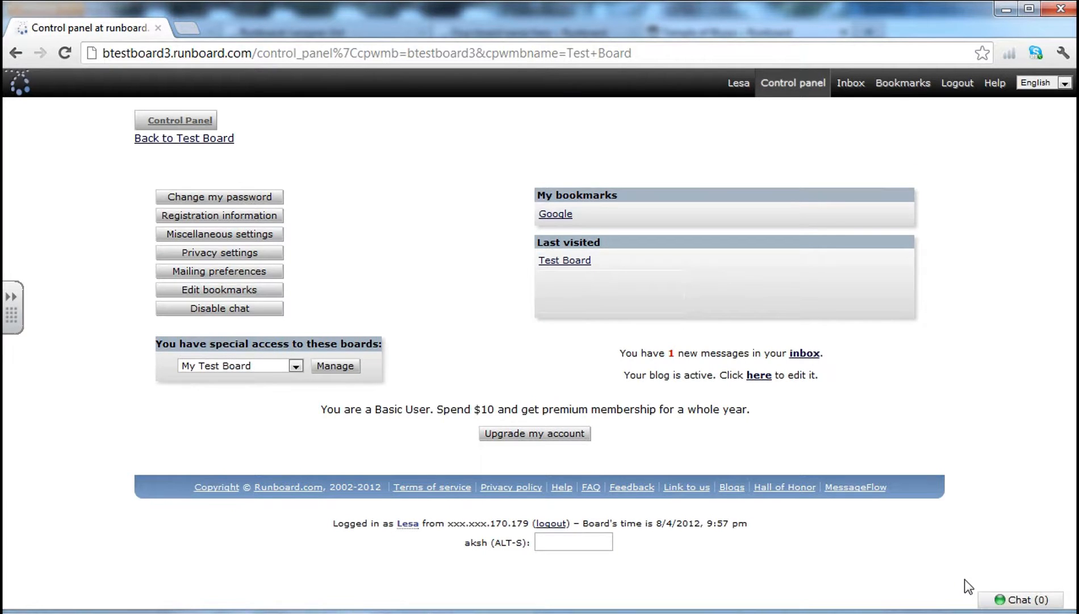
click(1003, 599)
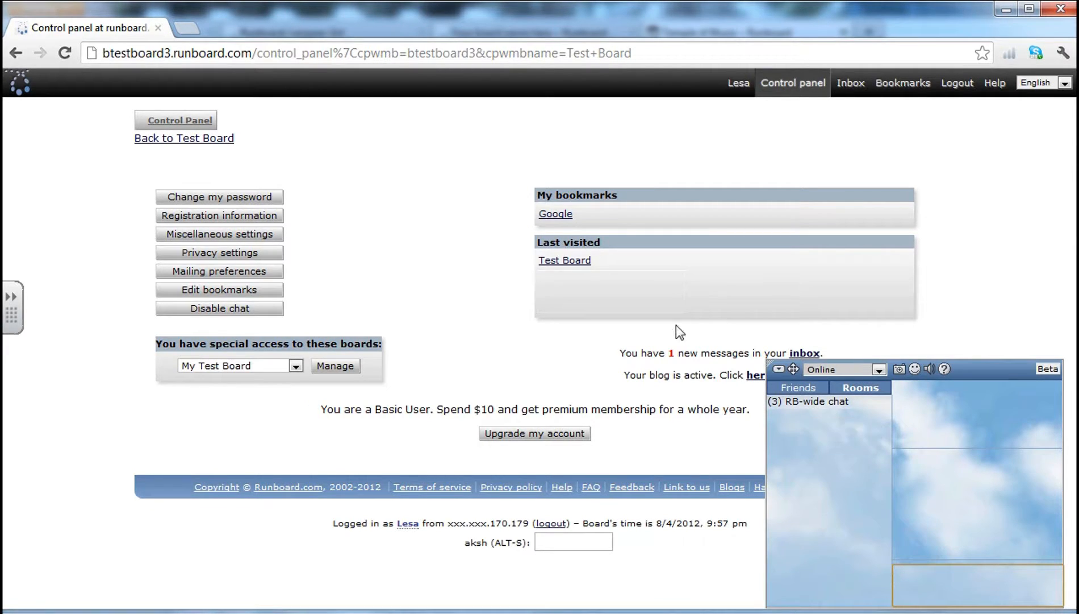
click(566, 262)
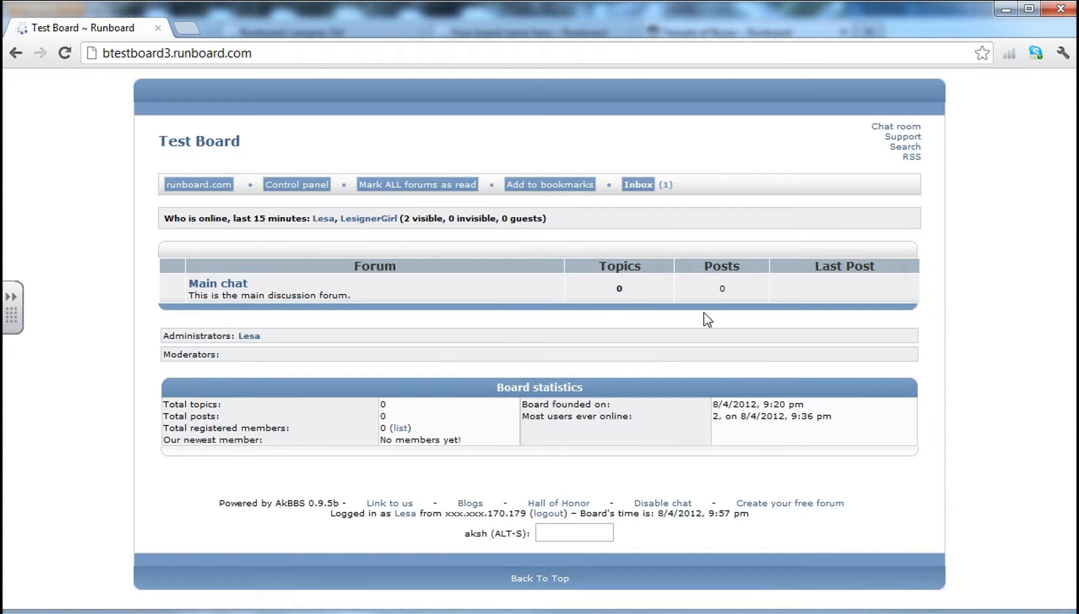
- Restore the chat window, leave the Test Board room and minimize the chat
click(1014, 602)
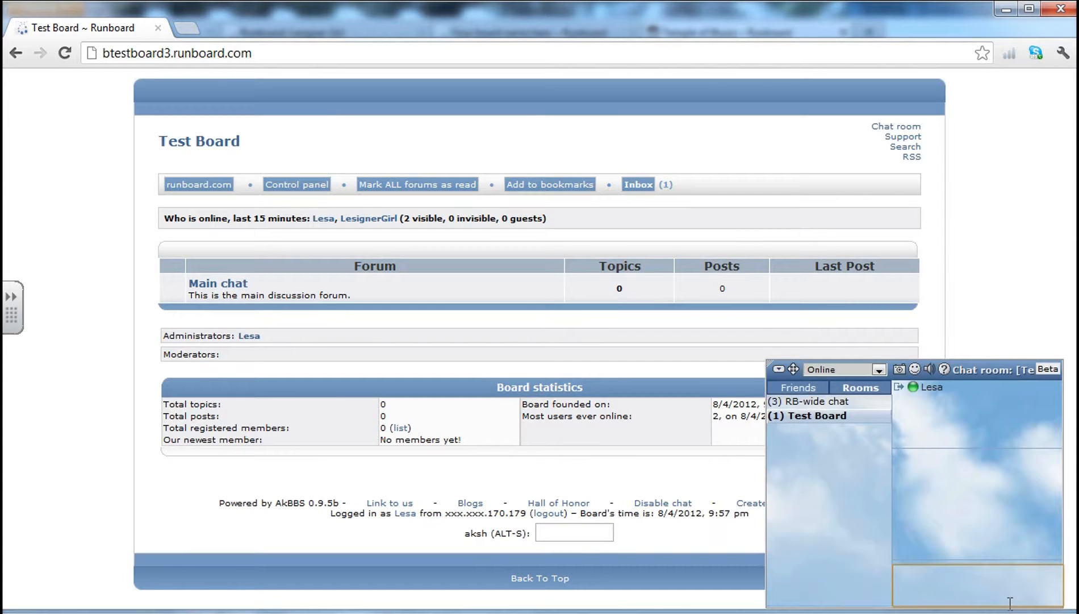
click(897, 385)
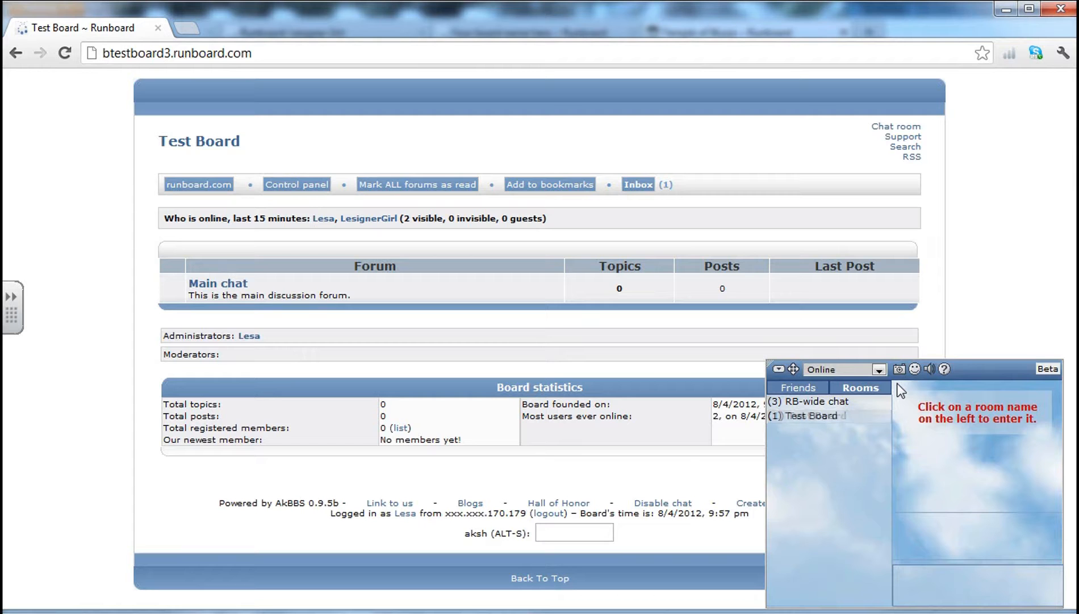
click(778, 369)
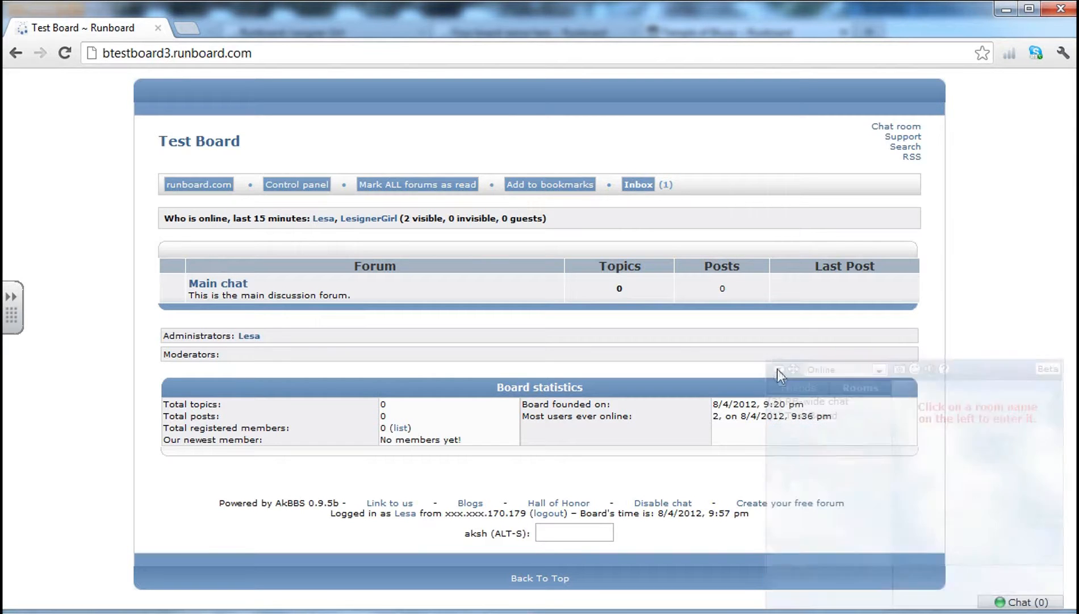
- Go to the Control panel page and bring up Test Board in a separate browser tab
click(278, 191)
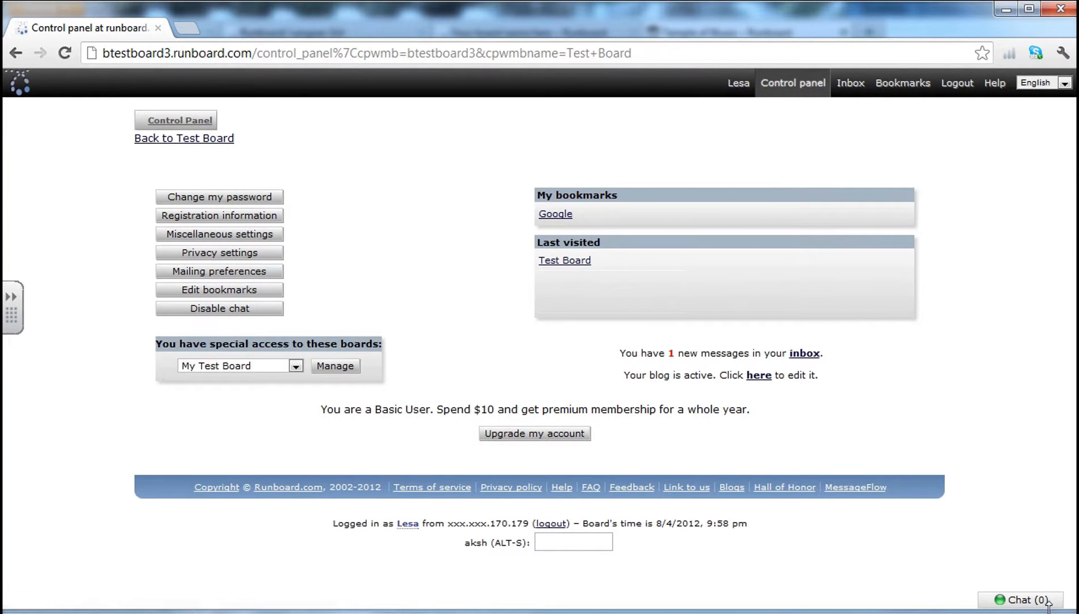
right_click(569, 261)
click(578, 268)
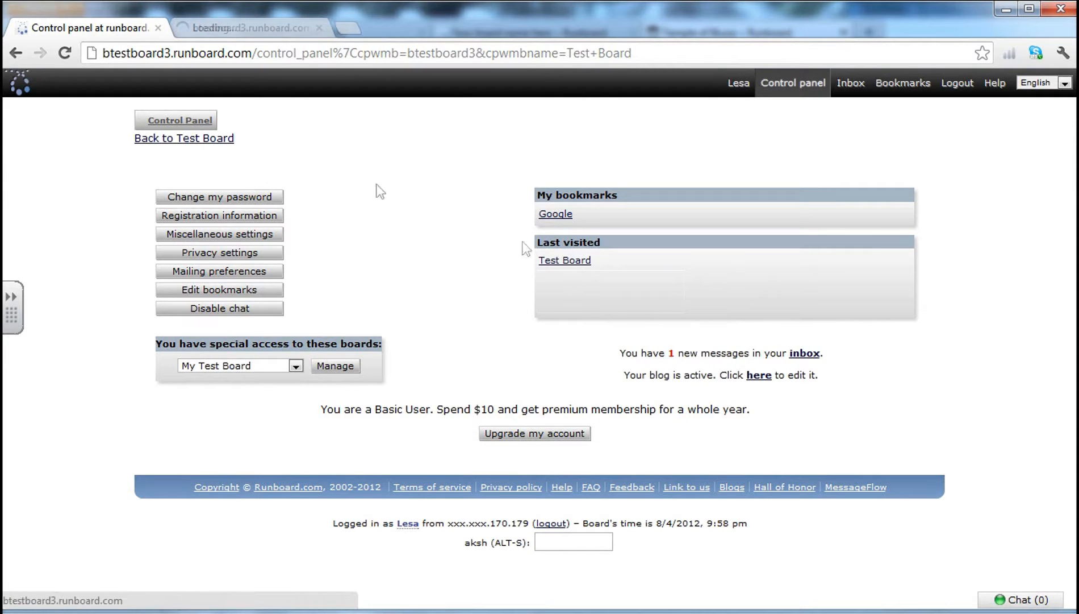
click(258, 28)
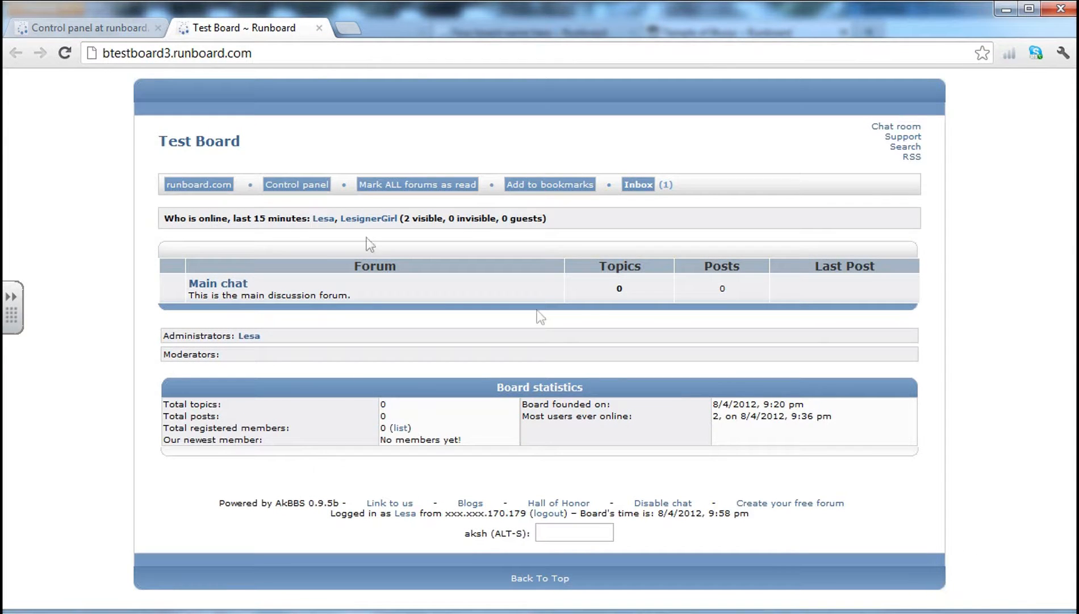
- Compare the chat bar in the two browser tabs and try to enter the chat room from the Test Board one
click(97, 28)
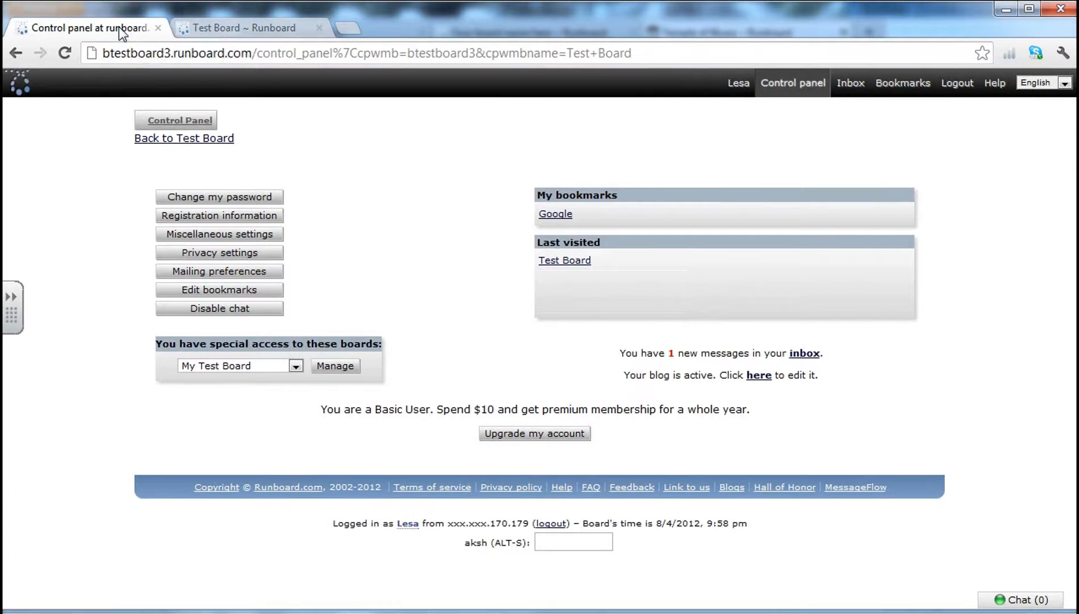
click(230, 27)
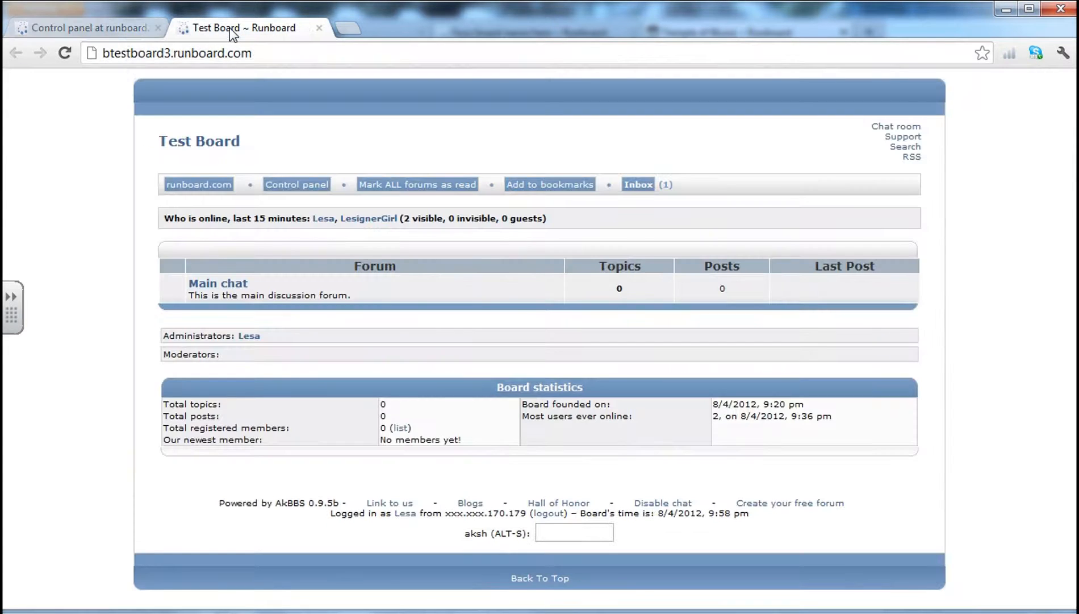
click(890, 127)
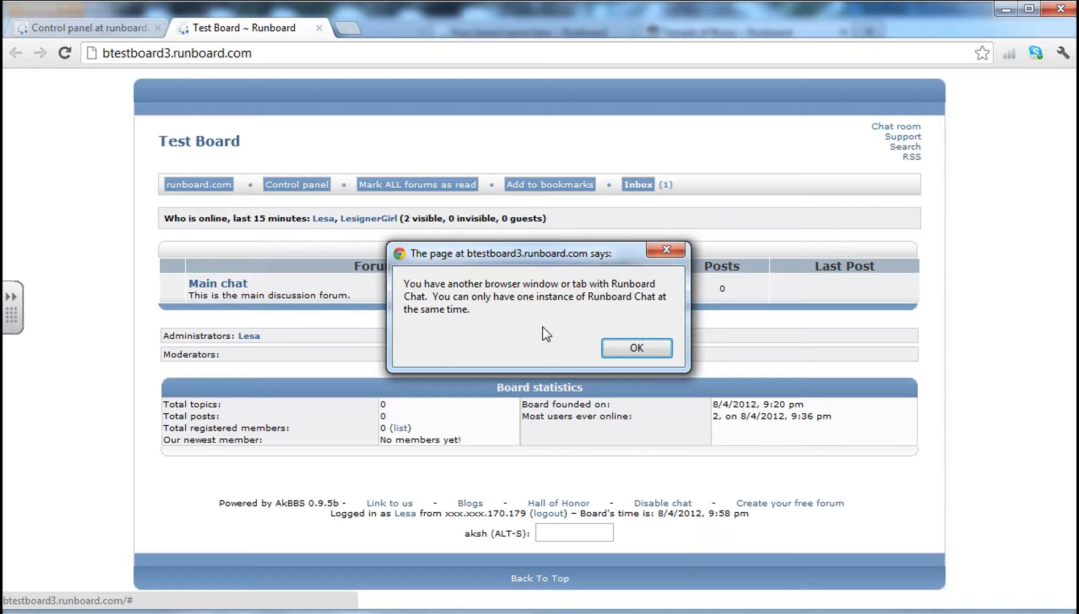
click(624, 348)
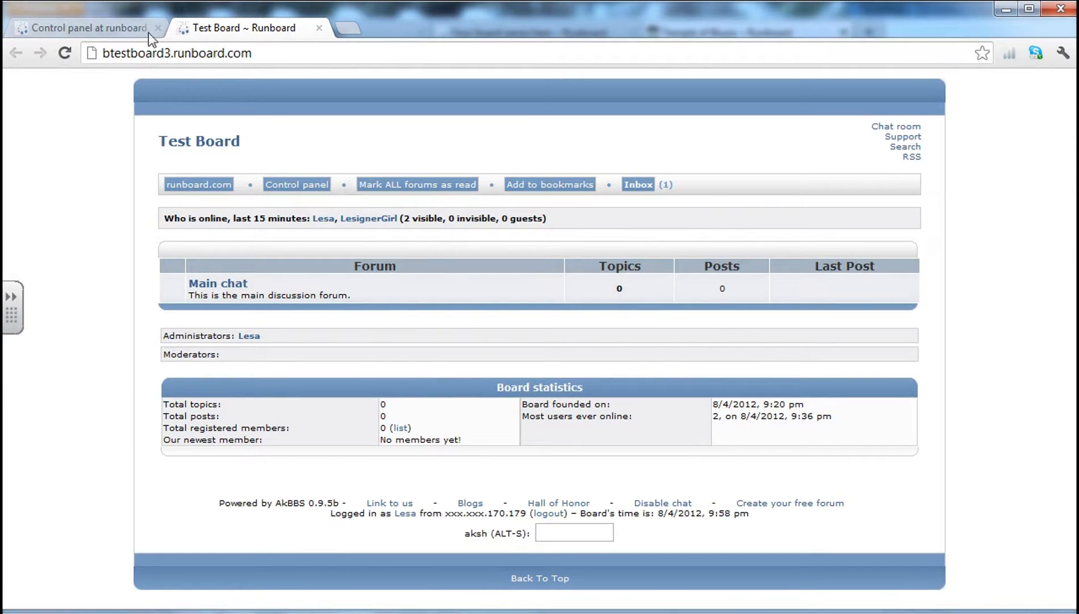
- Reload the Control panel and Test Board pages, and enter the chat room from Test Board
click(91, 31)
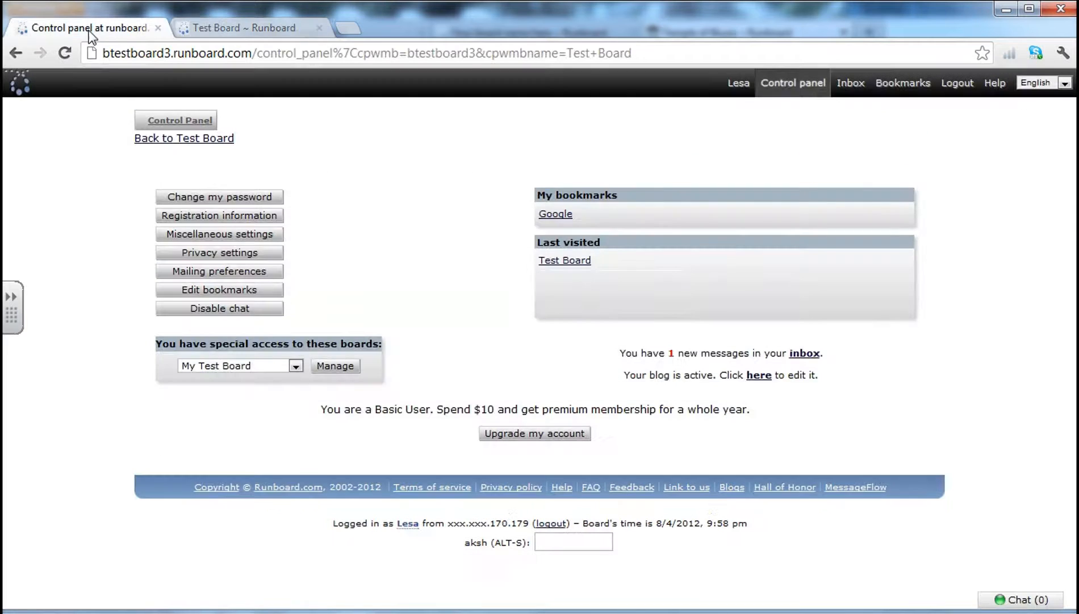
click(64, 53)
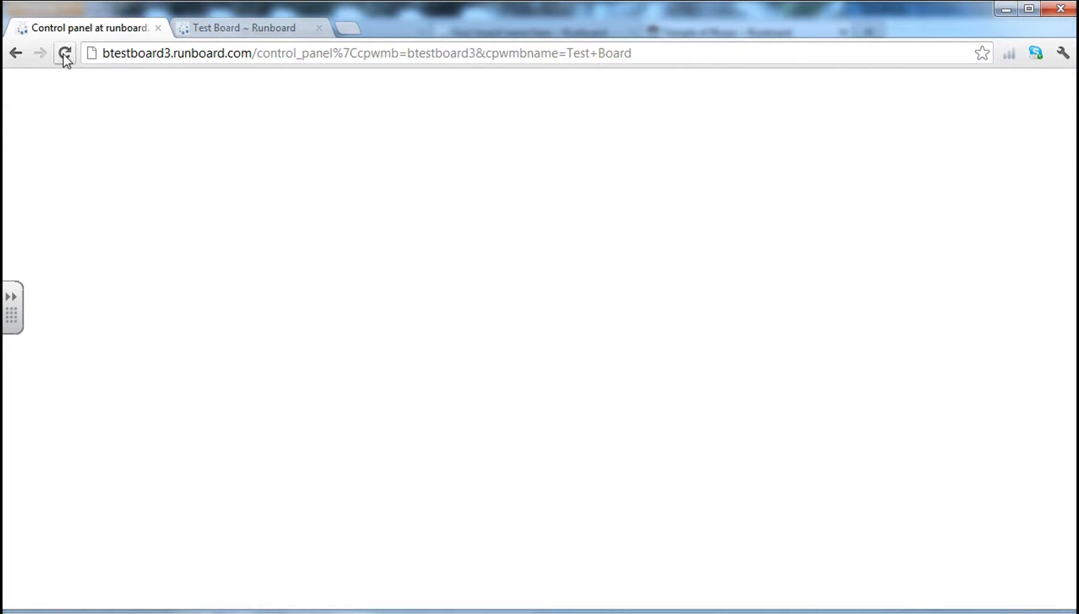
click(234, 28)
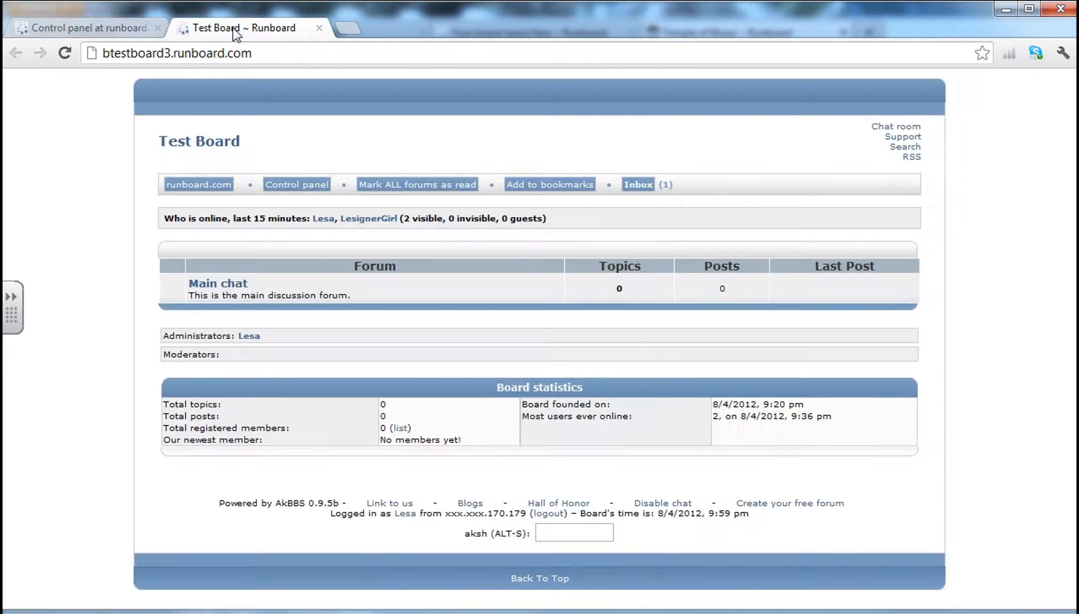
click(65, 54)
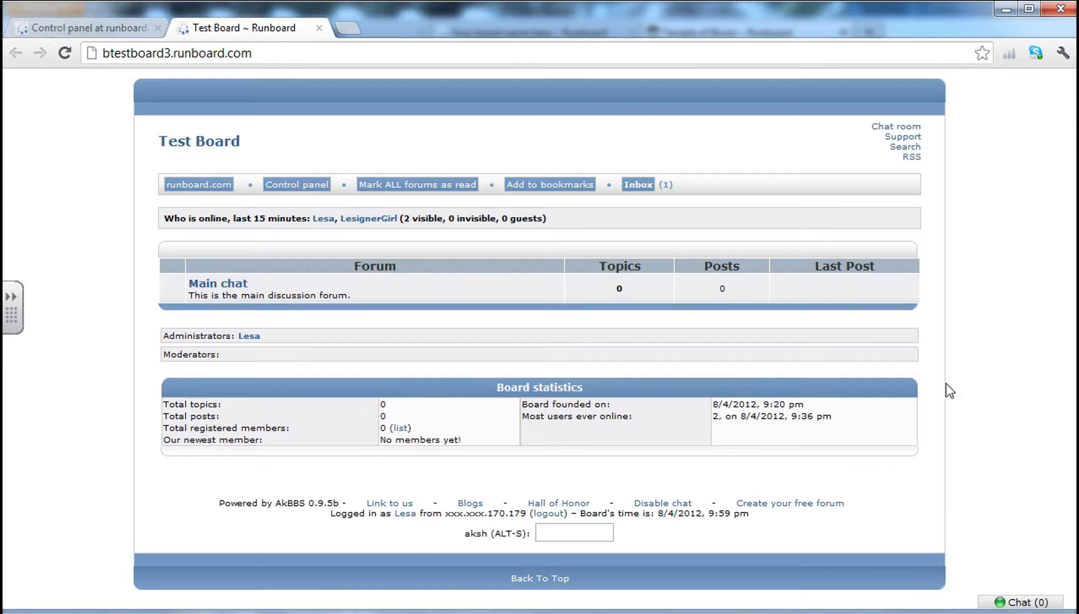
click(908, 127)
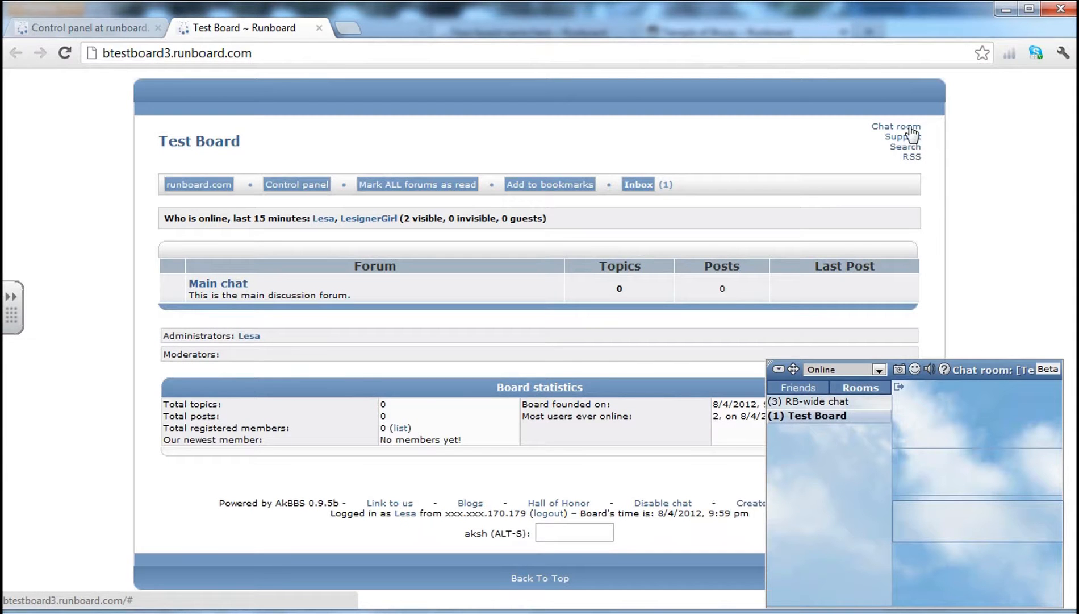
- Enlarge the chat window and send the other member a greeting by username, followed by "How's it going?"
drag(784, 369, 645, 271)
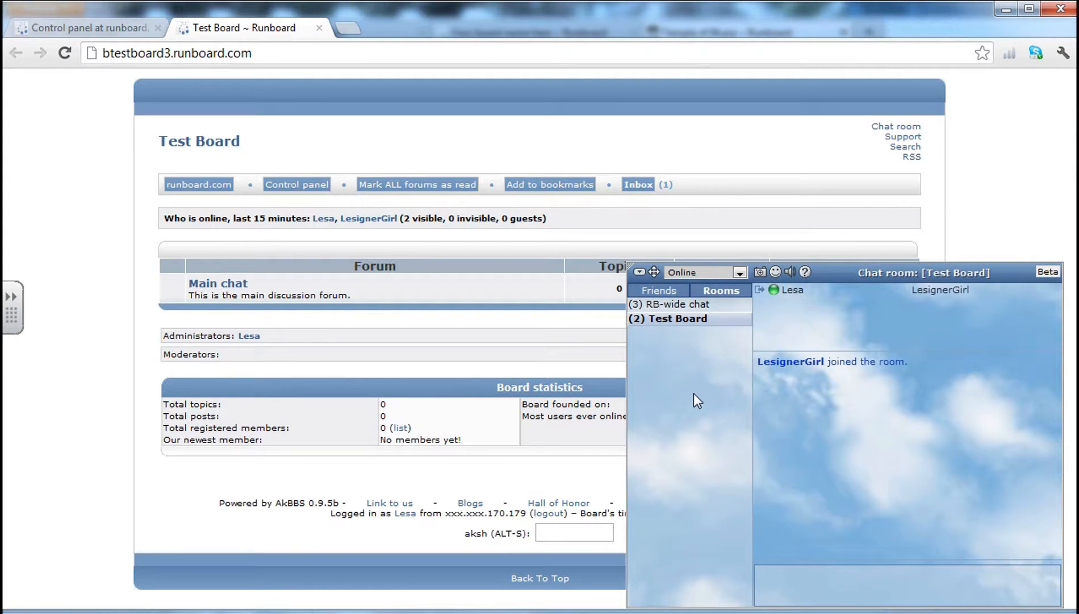
click(804, 584)
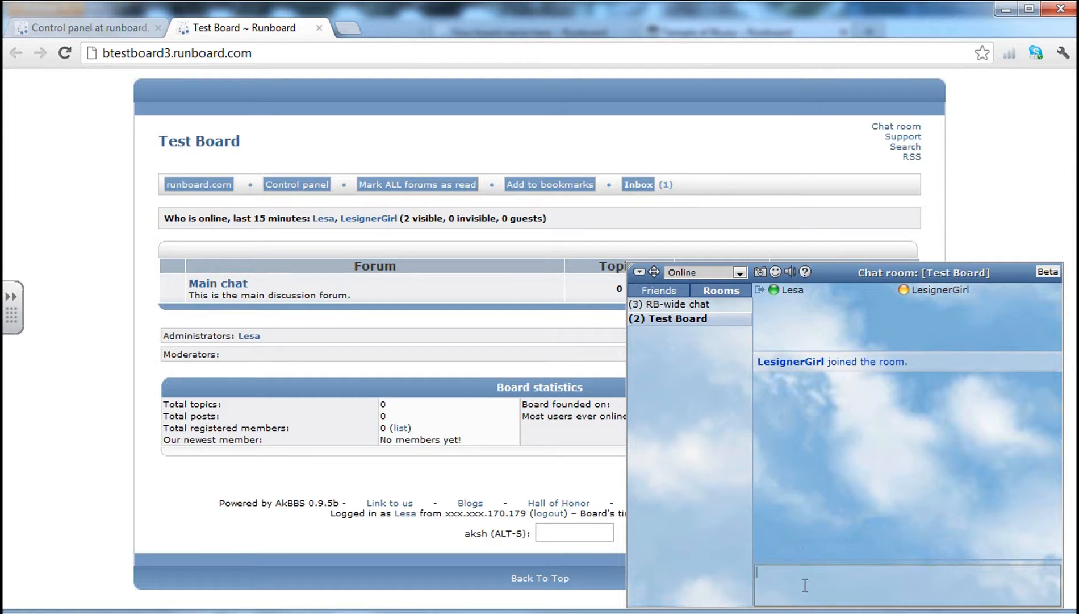
text(Hey, LesignerGirl! How's it going?)
key(Return)
- Send "Oh, everything is great here! Just recording a tutorial right now. Sorry I can't stay." and "Talk to you later then. :)"
text(Oh)
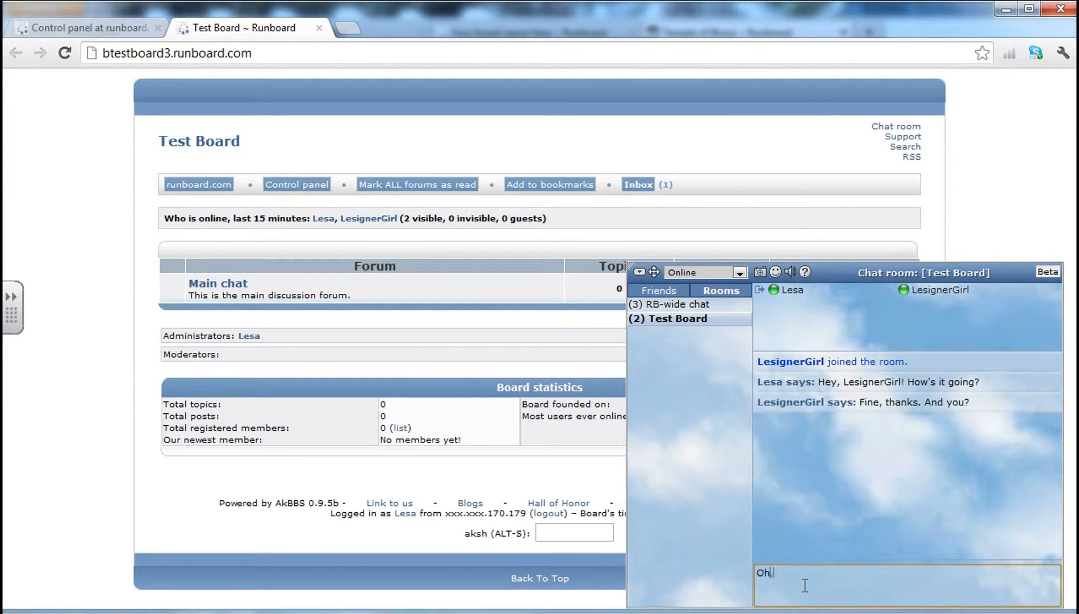
text(, everything is great here! Just recording a tutorial right now. Sorry I can't stay.)
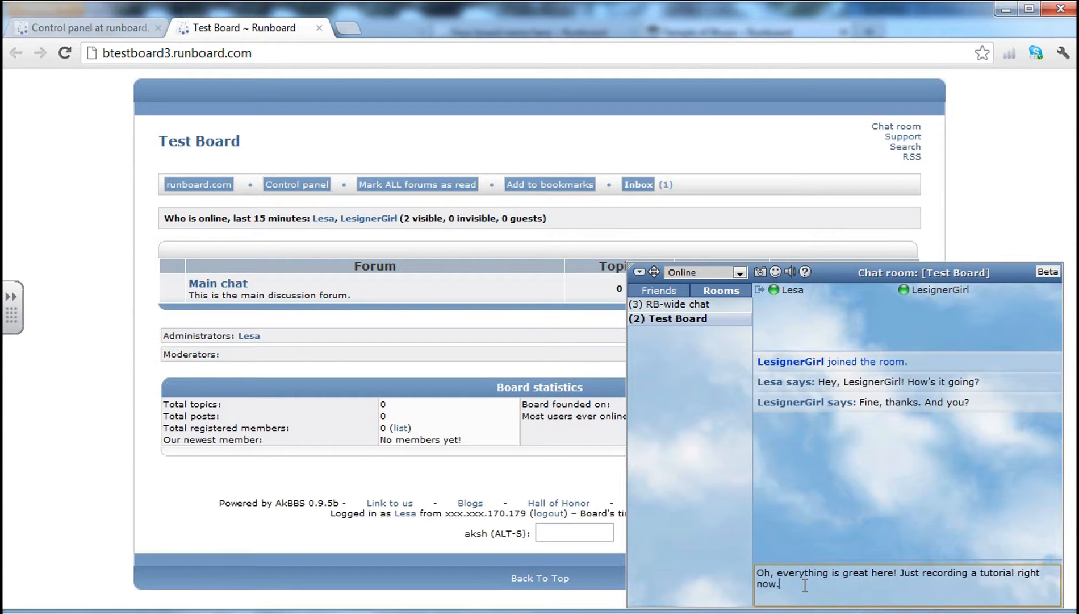
key(Return)
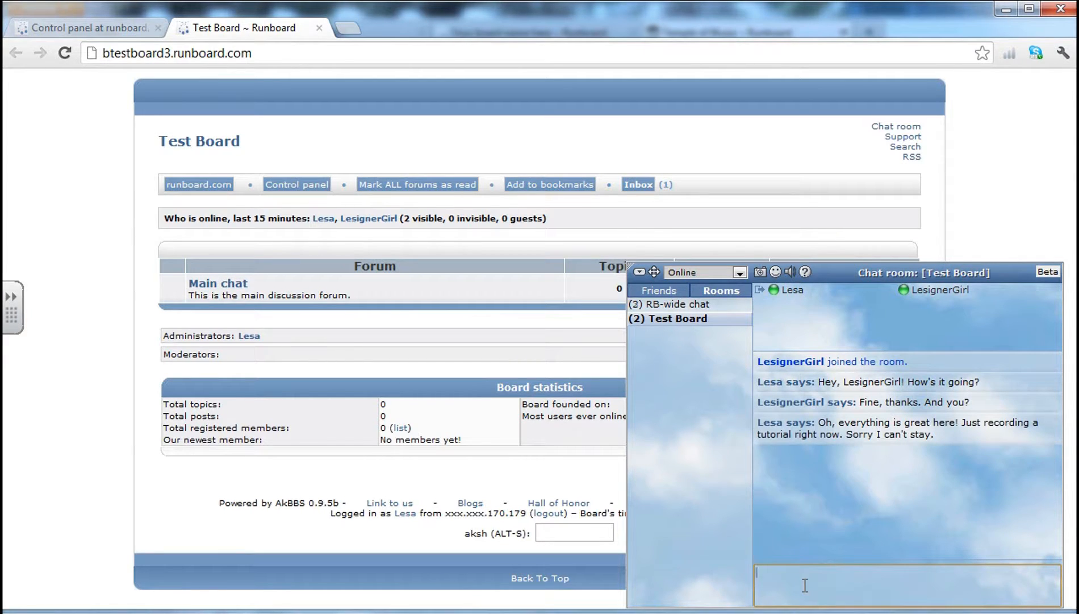
text(Talk to you later then. :))
key(Return)
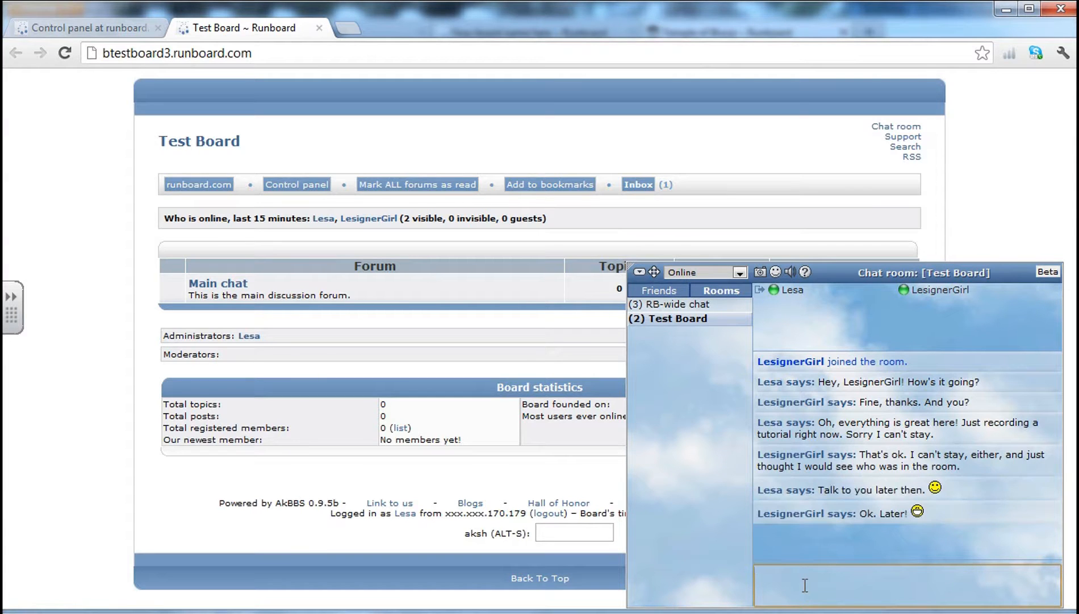
- Minimize the chat window and restore it to show the conversation again
click(639, 272)
click(656, 303)
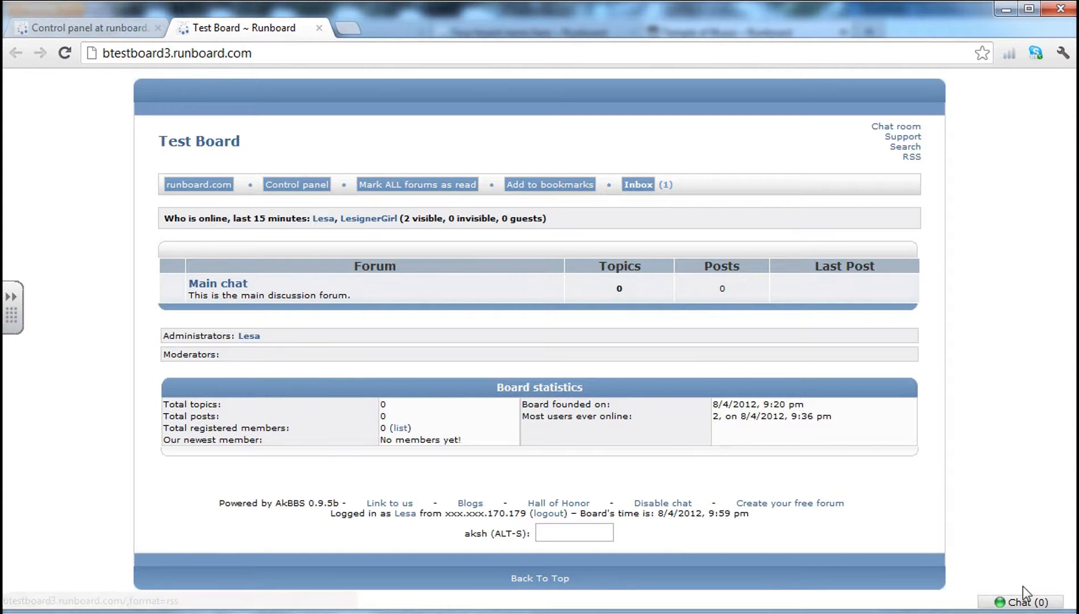
click(1026, 605)
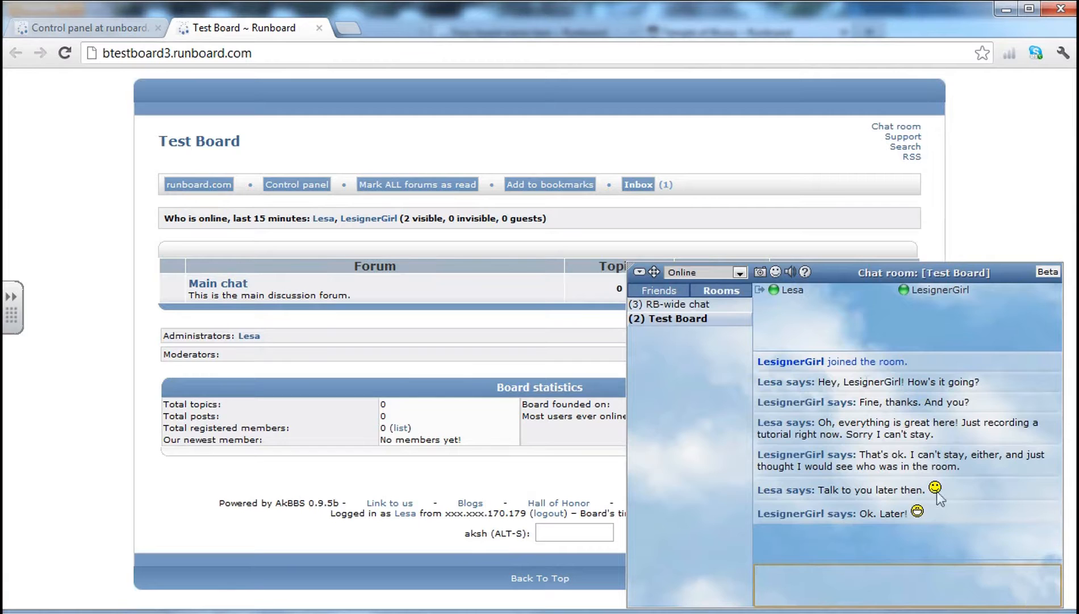
- Leave the Test Board chat room after the conversation, and minimize the enlarged chat window
click(759, 292)
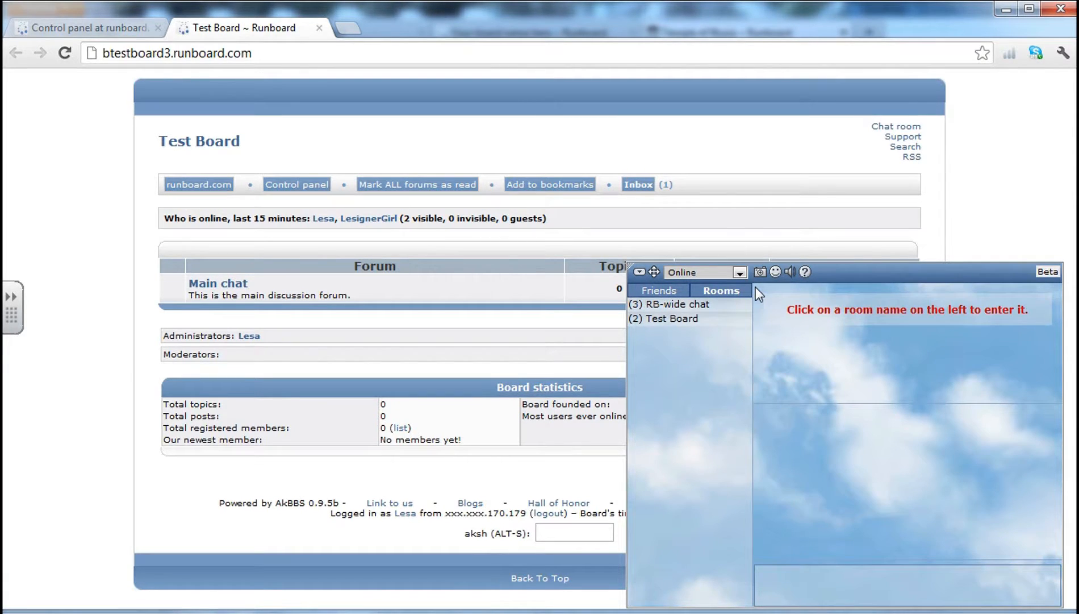
click(639, 271)
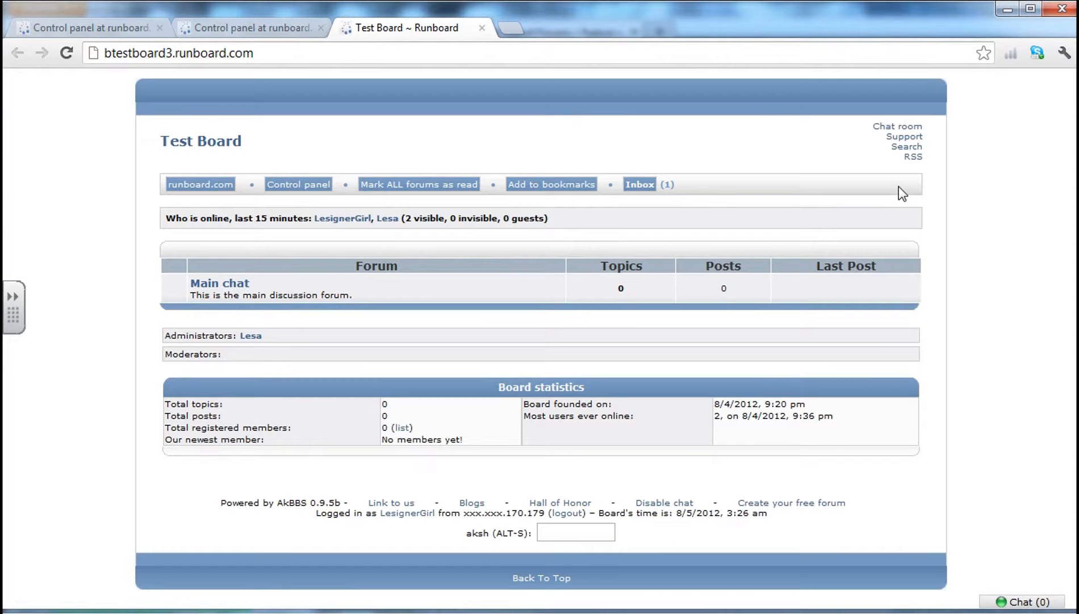
- Open the chat window on the Test Board page to show its list of rooms
click(1018, 602)
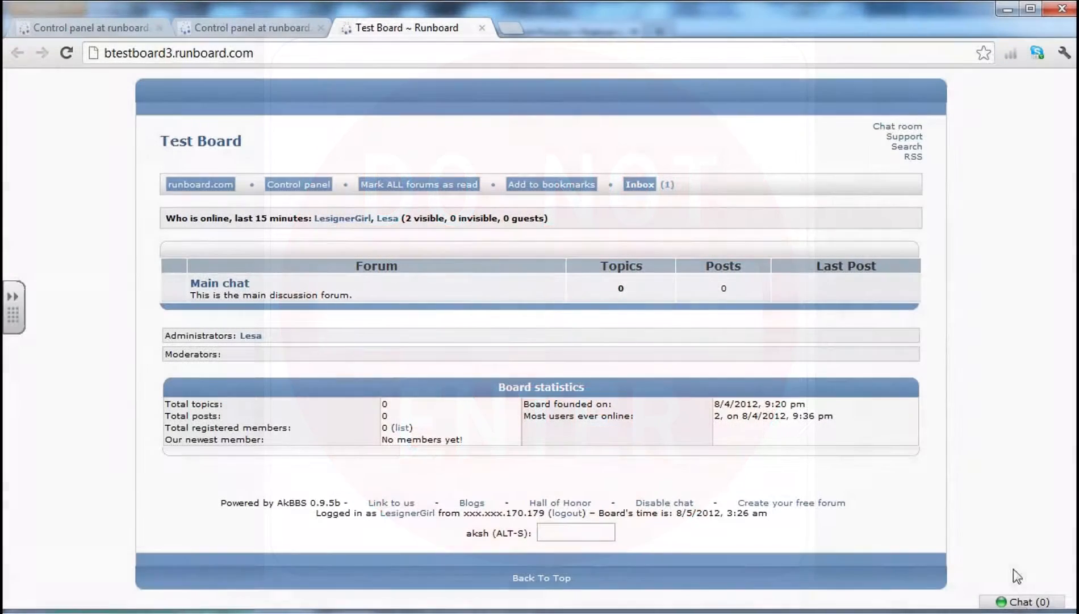
click(1021, 601)
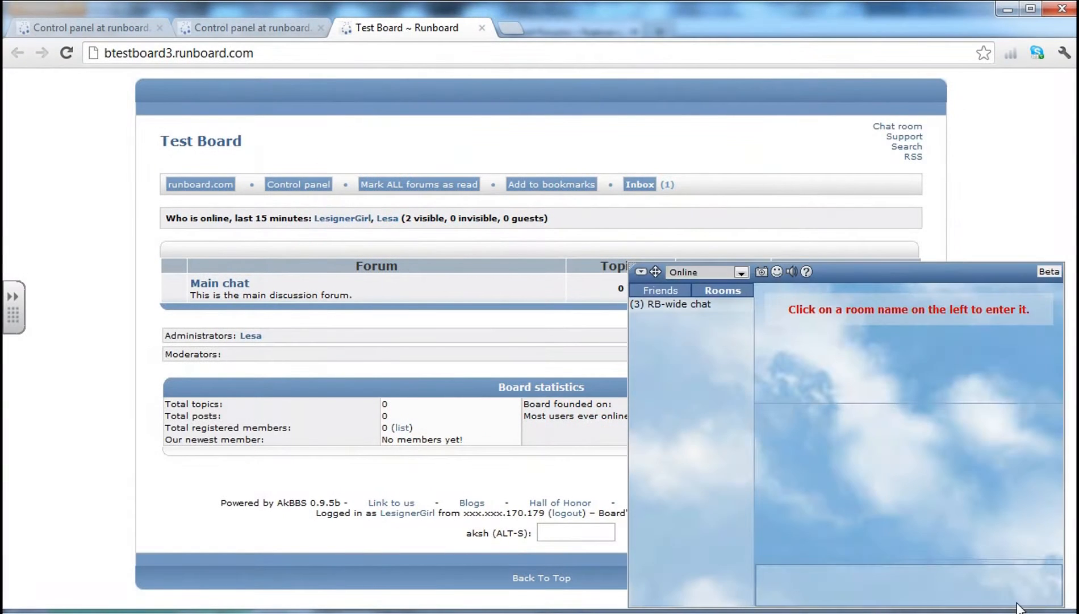